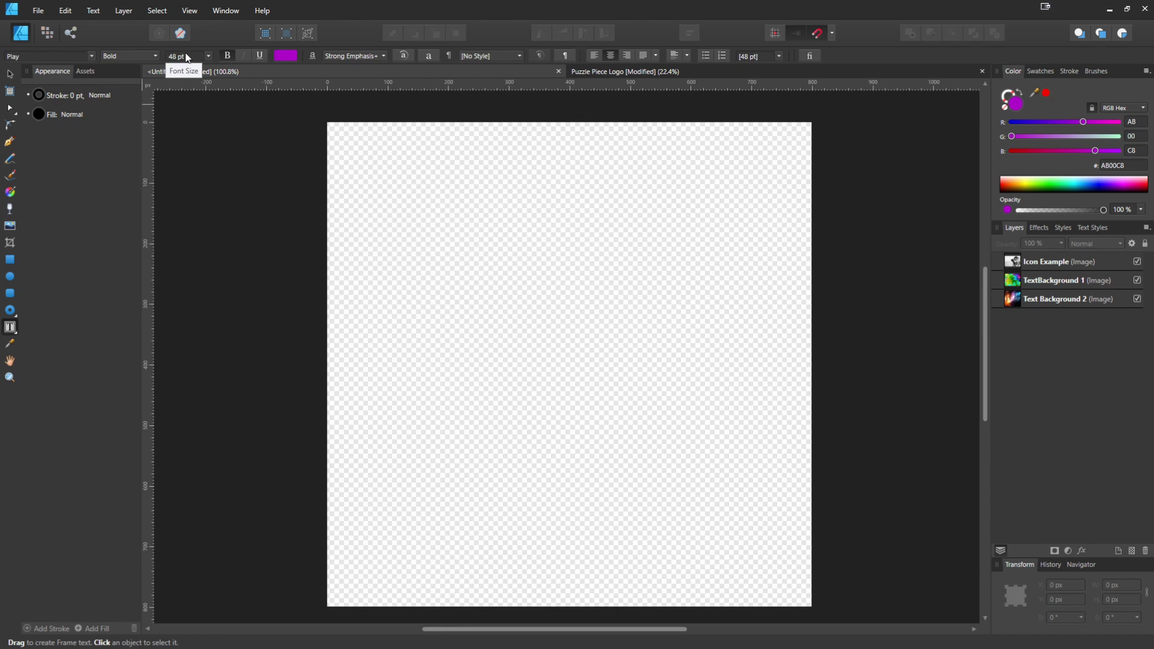
- Create centred frame text about 707 × 712 px reading "This is some text" across the page and recolour it dark indigo
left_click_drag(357, 148, 786, 579)
type("This is somte")
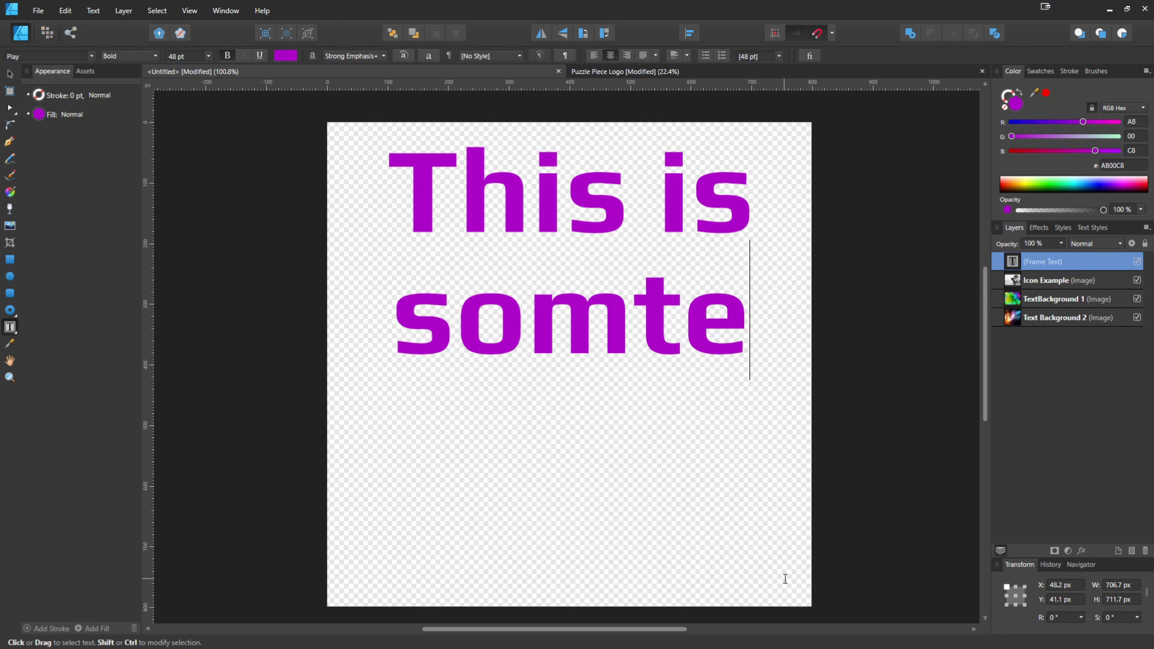
key("BackSpace")
key("BackSpace")
type("e text")
key("Escape")
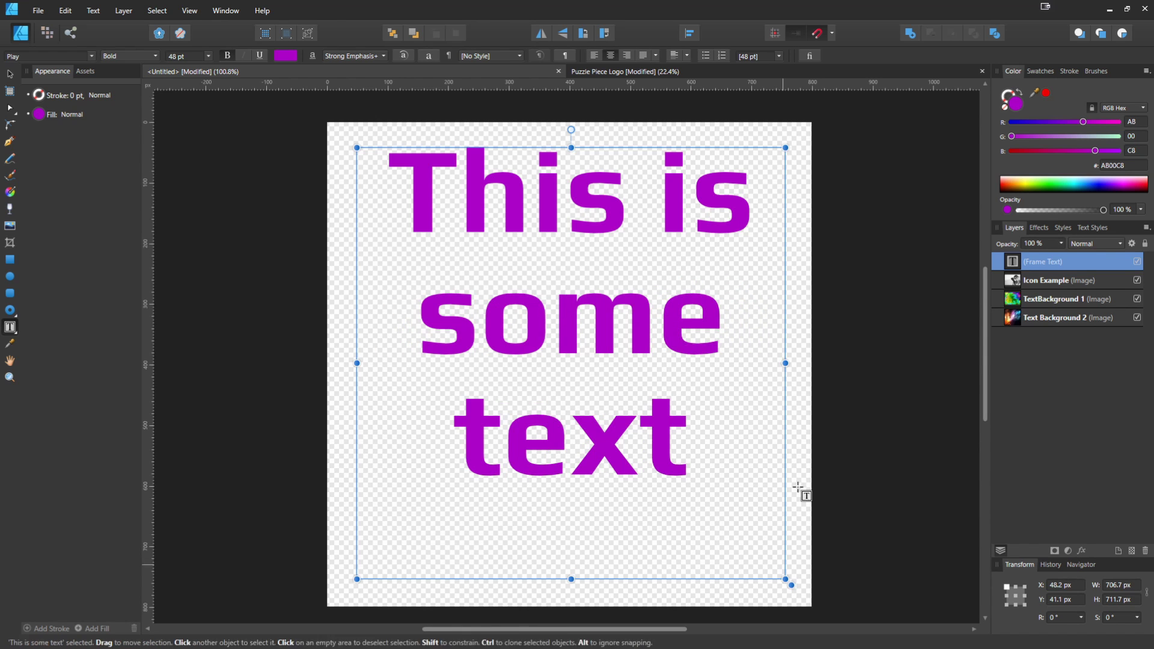
left_click(11, 75)
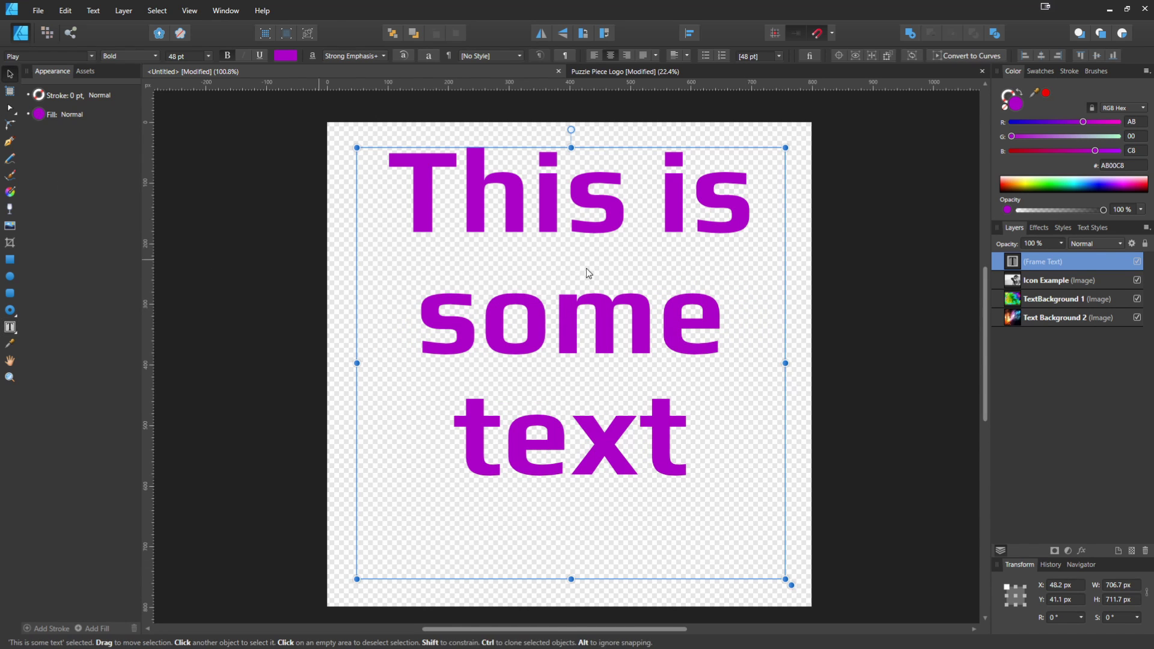
left_click_drag(1053, 190, 1108, 185)
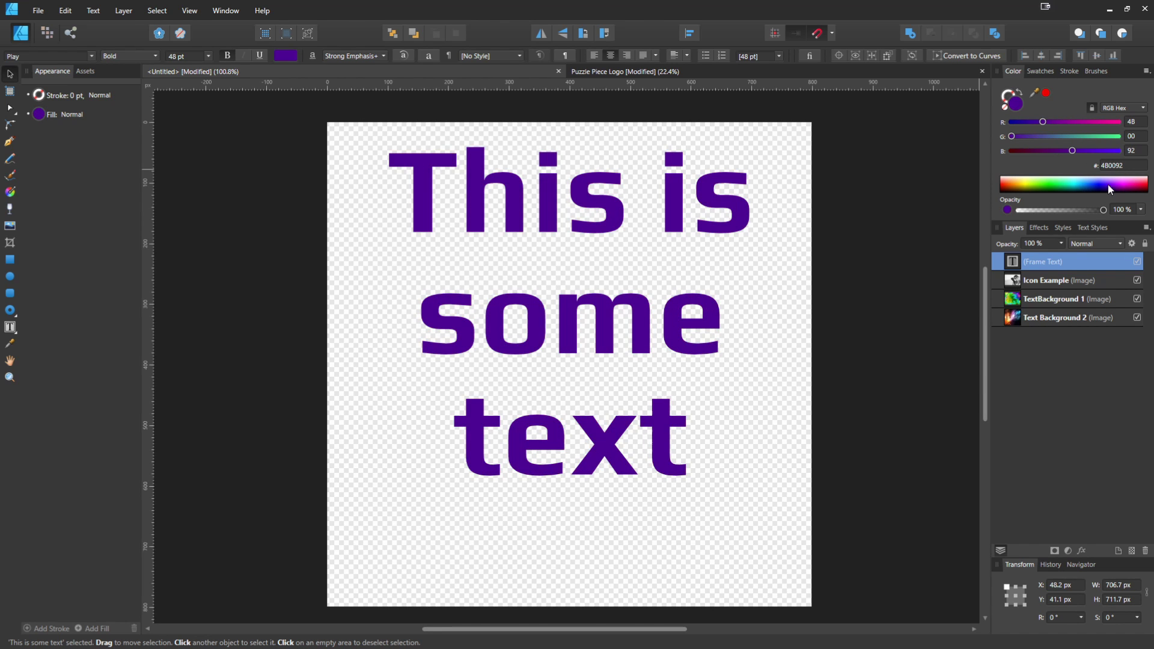
- Move the TextBackground 1 image onto the page so it lies behind all three lines of text
left_click(1031, 299)
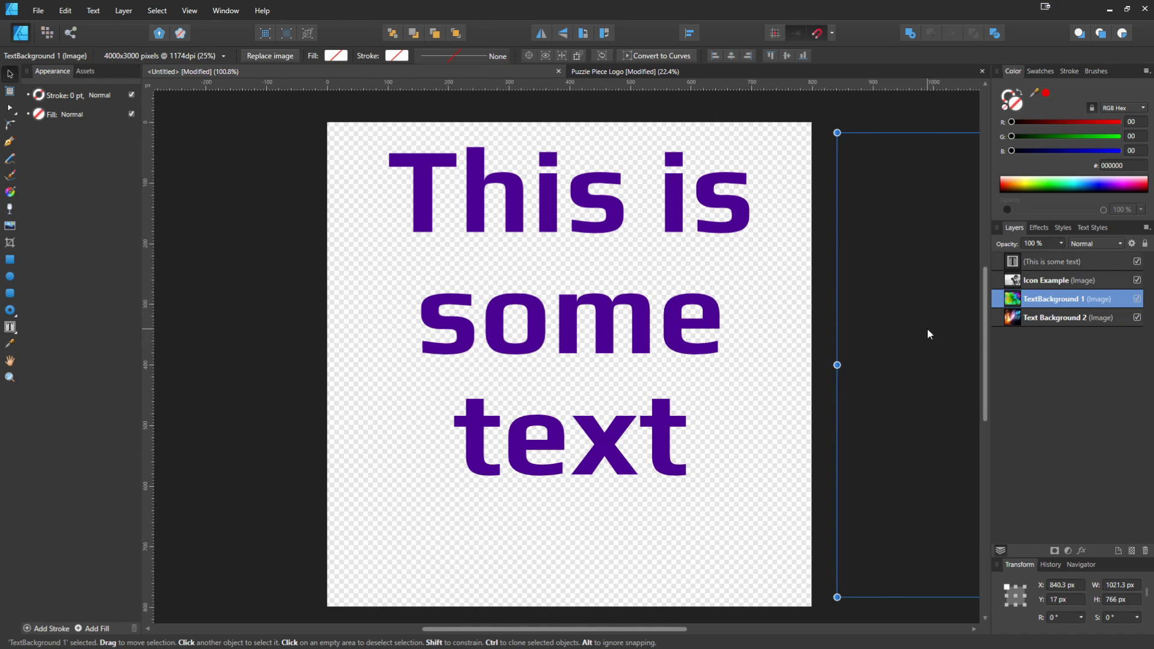
left_click_drag(927, 327, 333, 312)
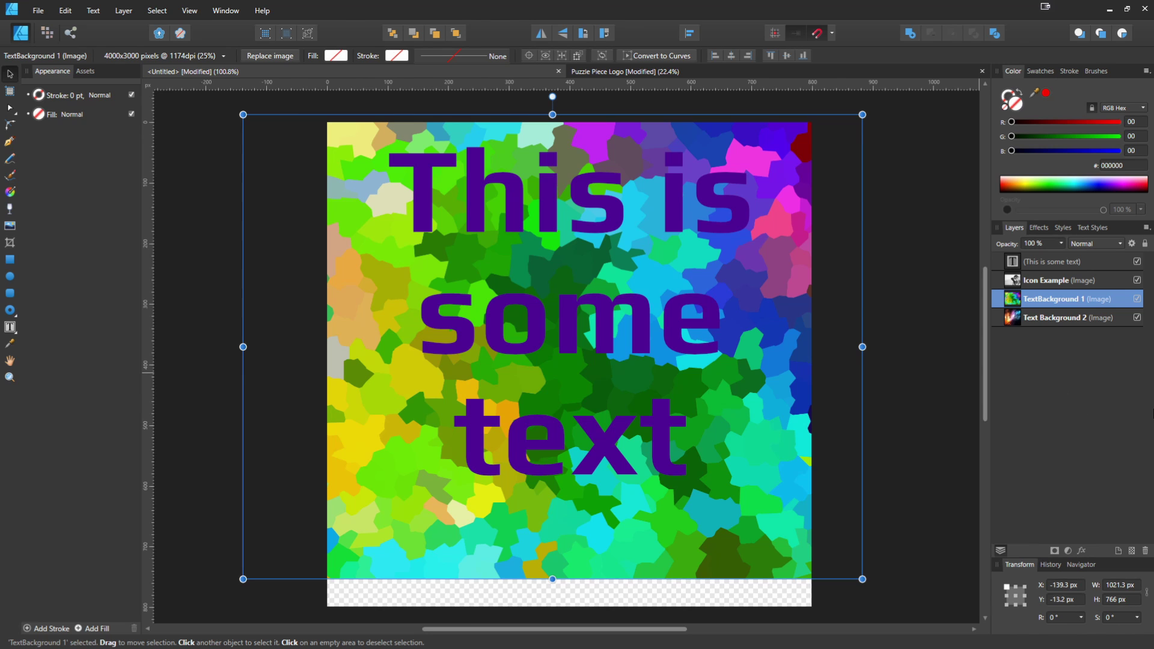
left_click(1039, 260)
left_click(1027, 298)
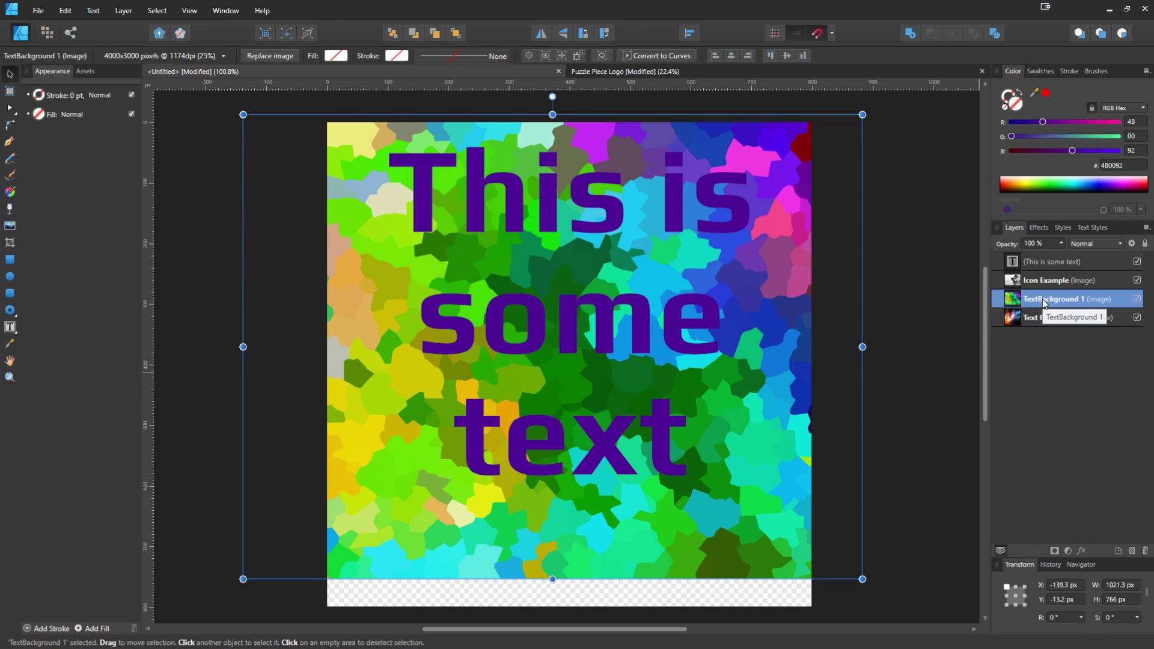
- Clip the TextBackground 1 image inside the text layer and expand that layer to show the nested image
double_click(1044, 299)
left_click_drag(1014, 301, 1026, 276)
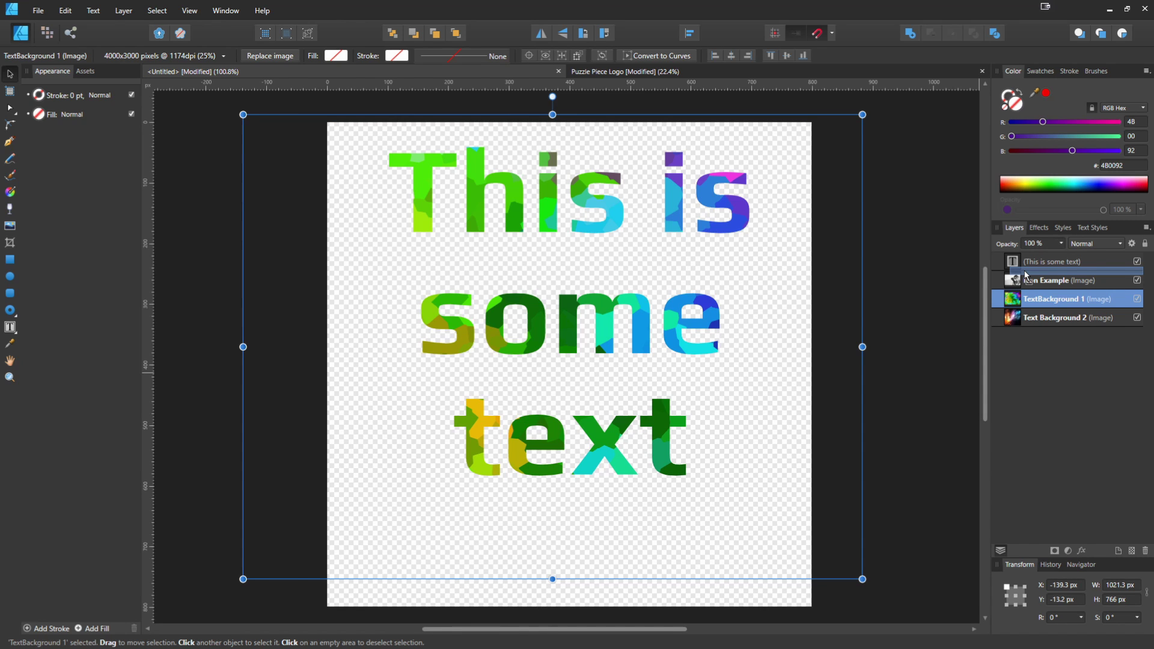
left_click_drag(1026, 275, 1025, 275)
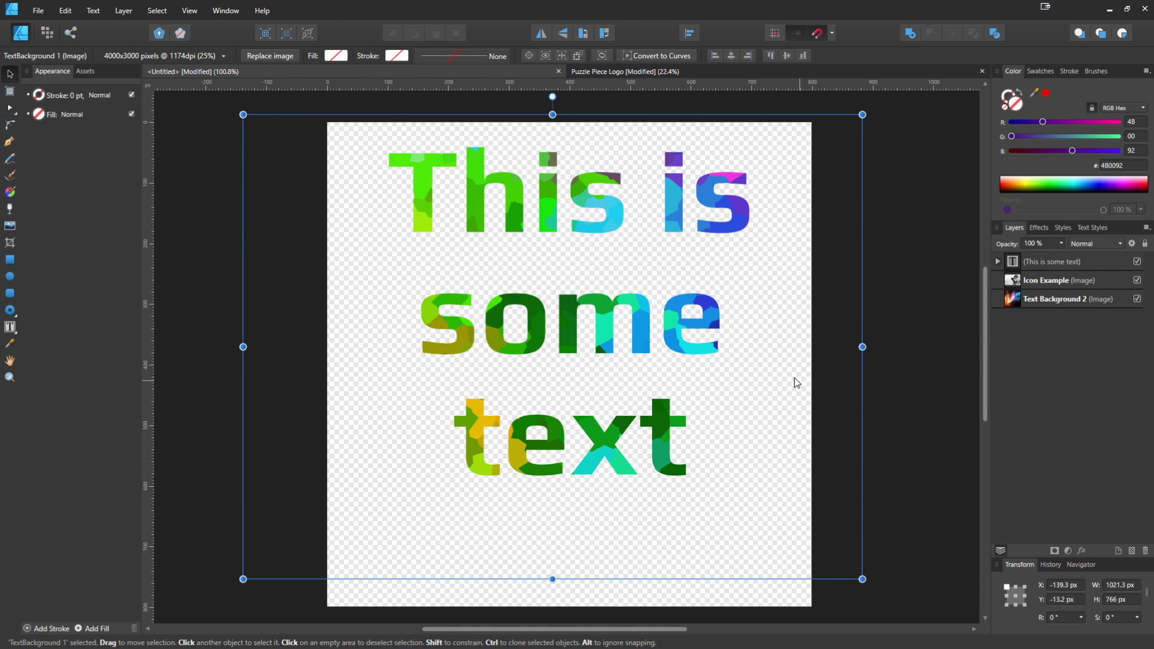
left_click(998, 262)
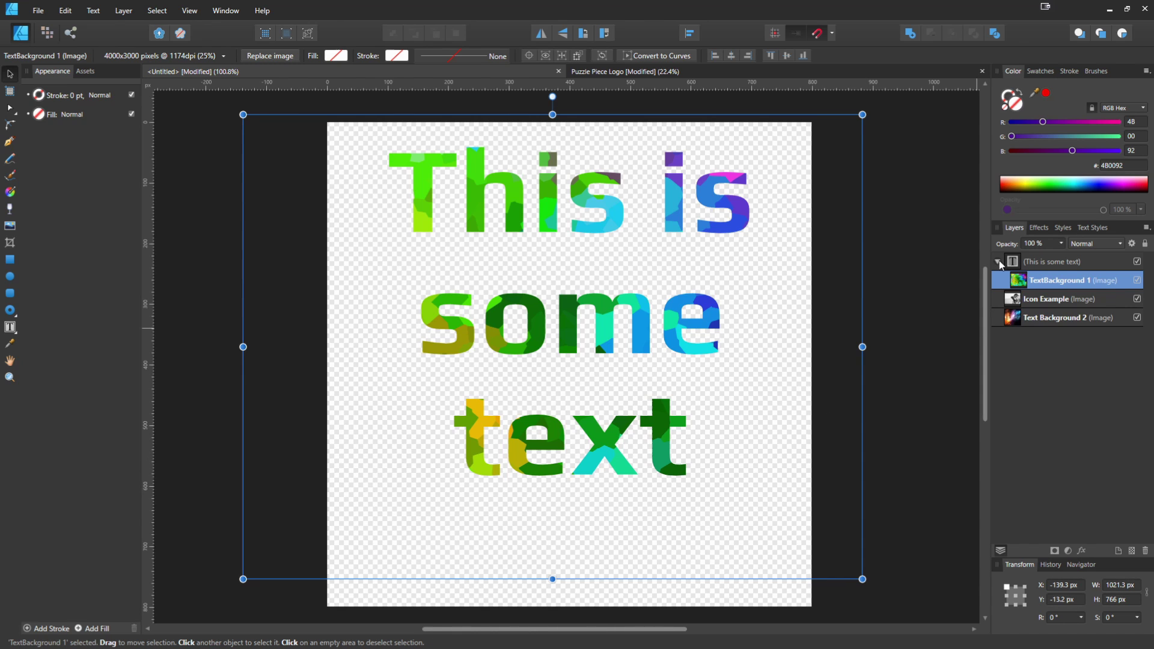
- Apply a Bevel / Emboss effect to the text layer and adjust its radius
left_click(1037, 262)
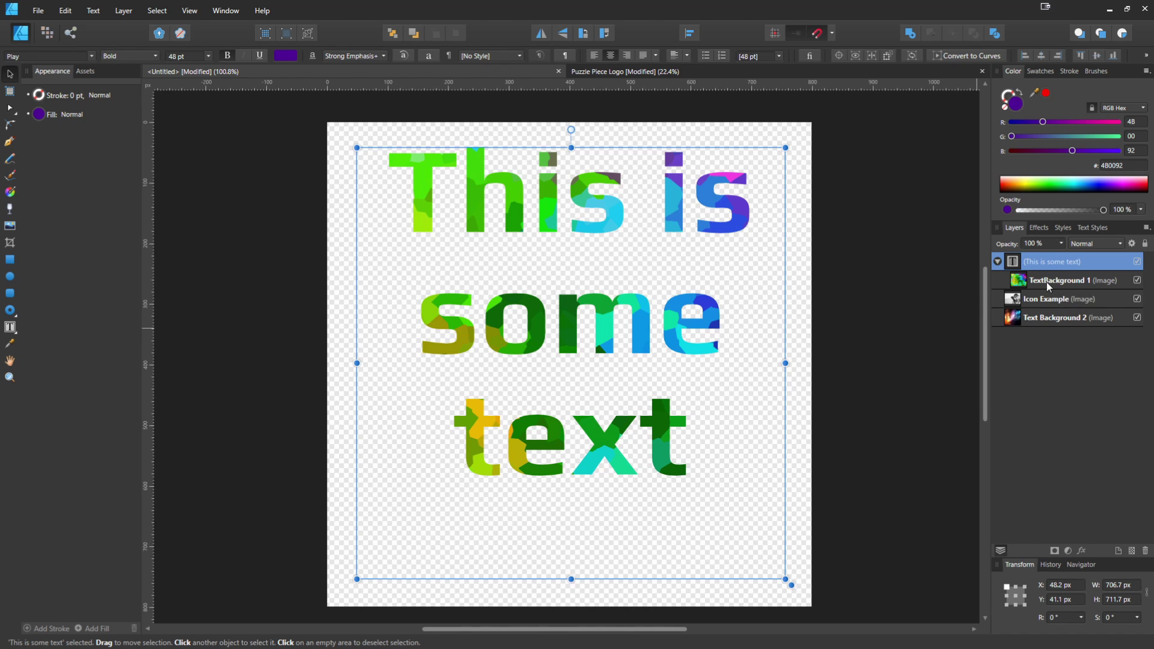
left_click(1047, 284)
left_click(1047, 260)
left_click(1038, 228)
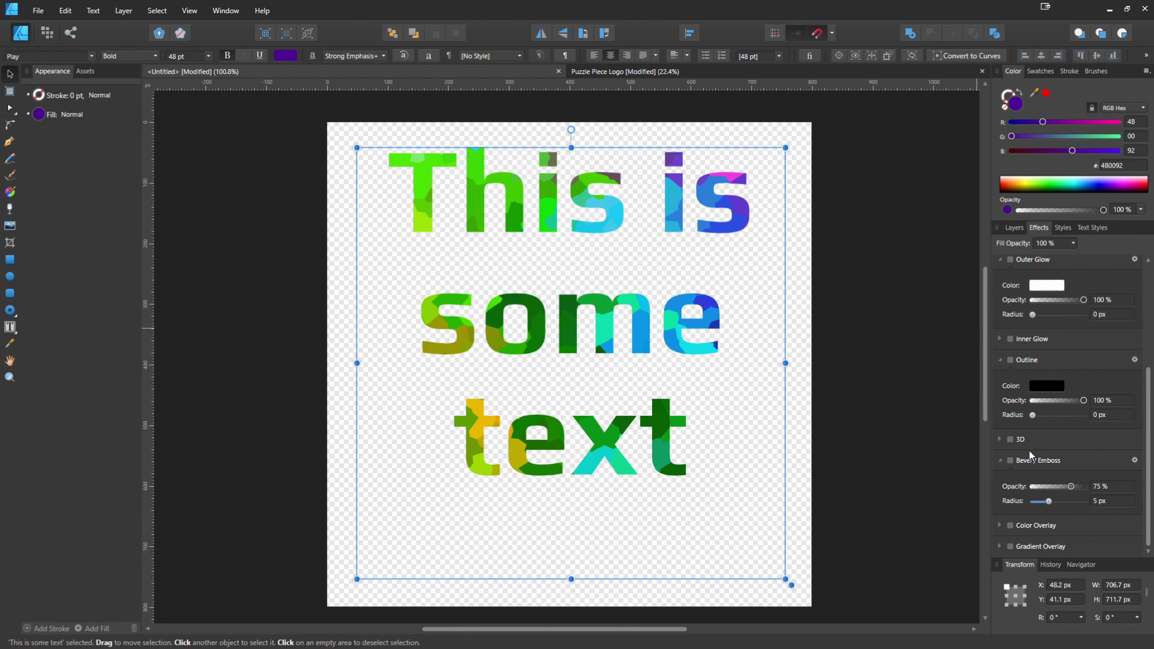
left_click(1010, 461)
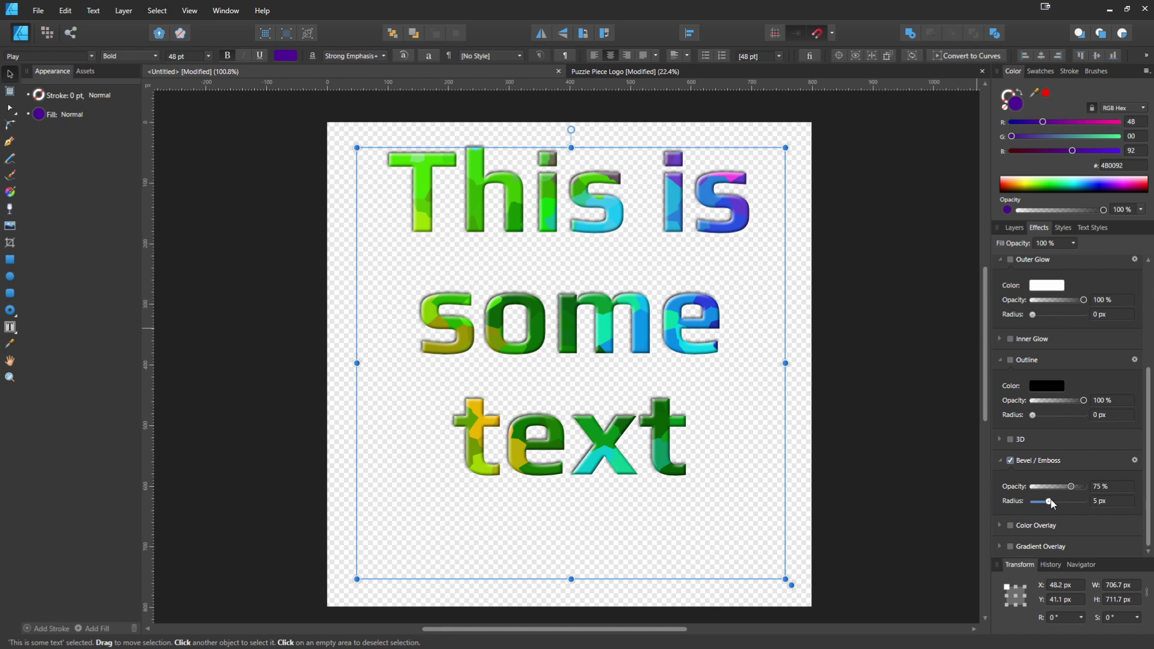
left_click_drag(1048, 502, 1049, 504)
- Add an Outer Shadow to the text layer with an offset of about 10.3 px
scroll(1082, 393, "up", 3)
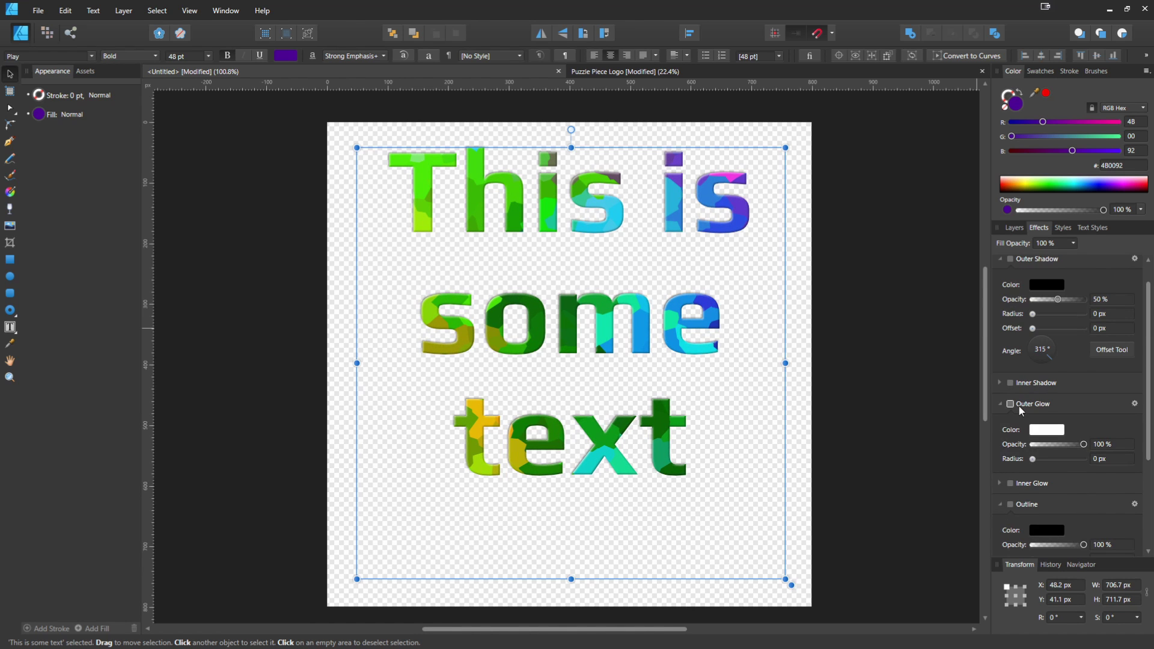
scroll(1020, 408, "up", 1)
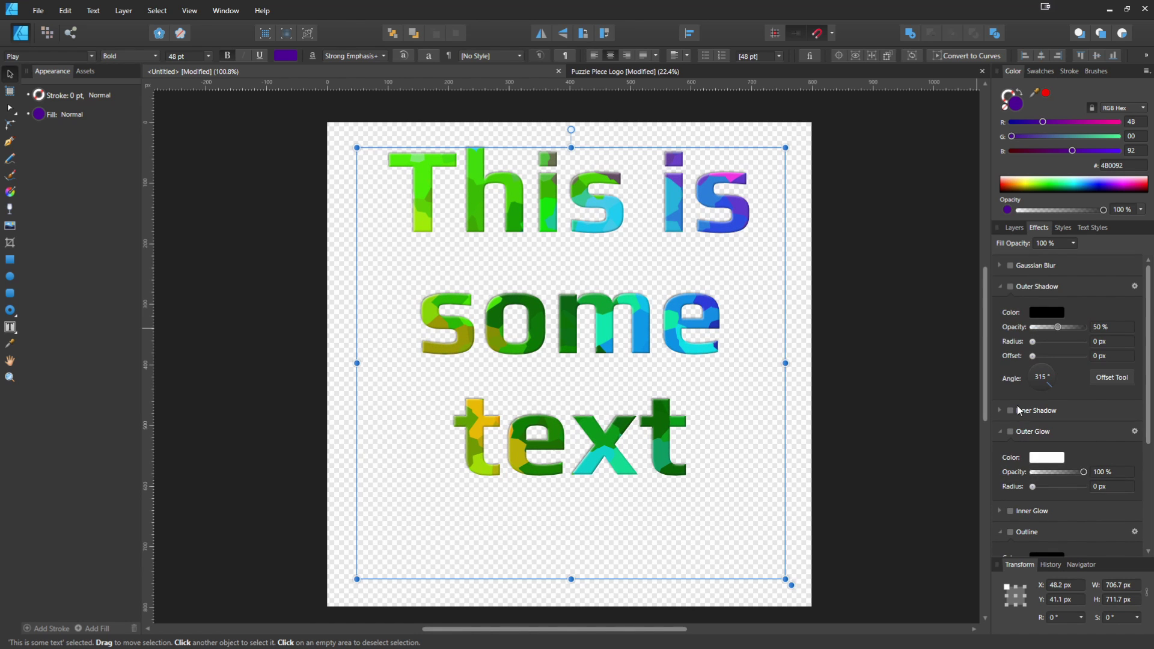
left_click(1010, 287)
left_click_drag(1032, 356, 1054, 357)
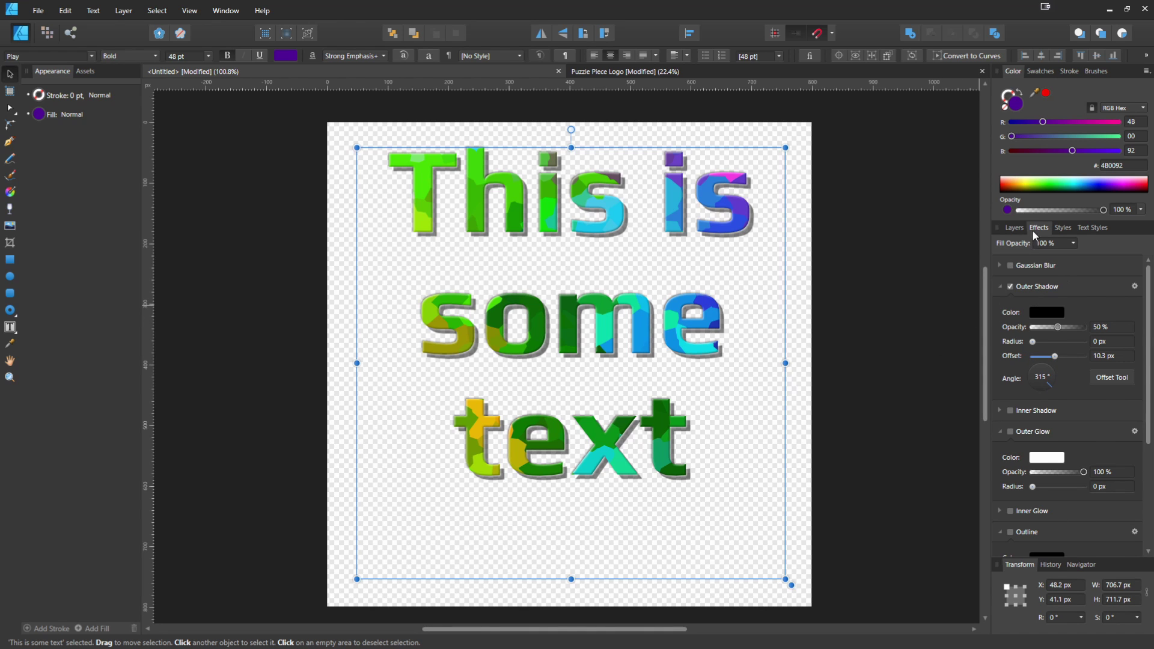
- Move the nested TextBackground 1 image down to about Y 437 px so it fills only the word "text"
left_click(1016, 228)
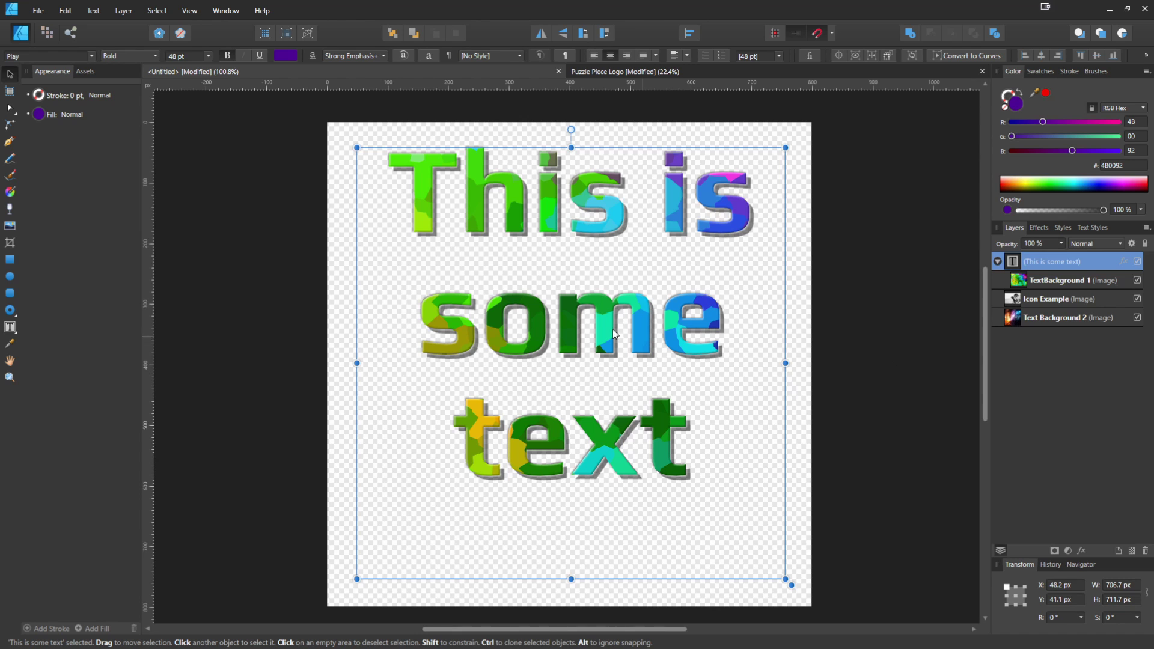
left_click(1075, 282)
left_click_drag(534, 268, 547, 539)
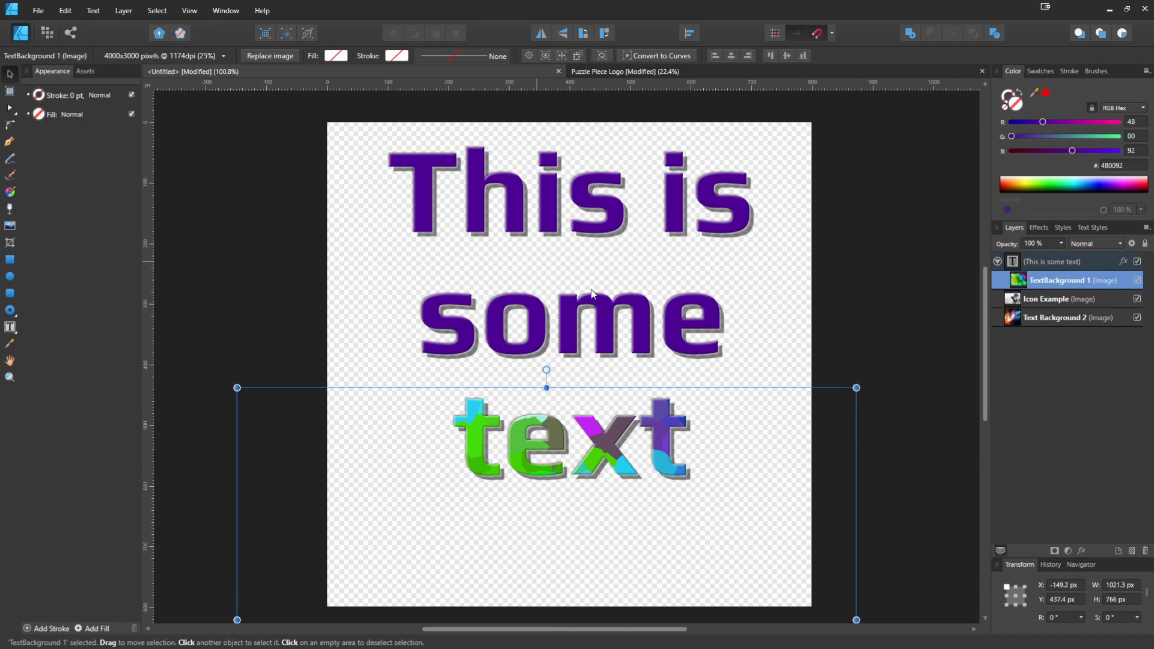
- Clip the Text Background 2 image inside the text layer and position it over the words "This is some"
left_click_drag(1035, 328, 1035, 272)
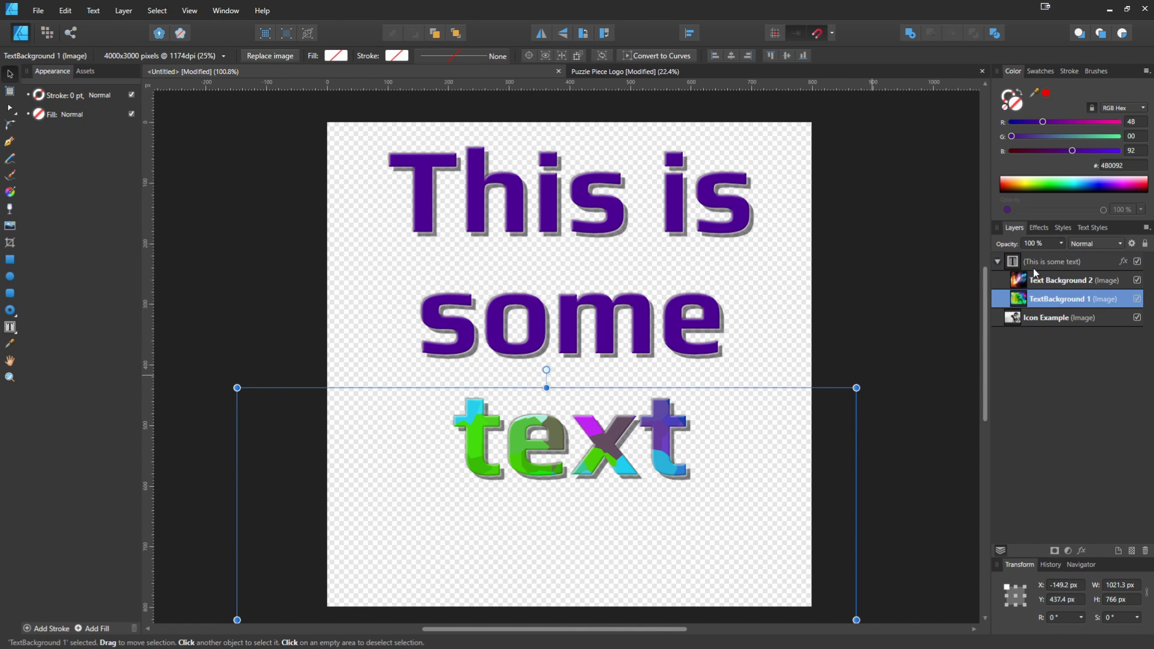
left_click(1041, 281)
scroll(921, 578, "down", 2)
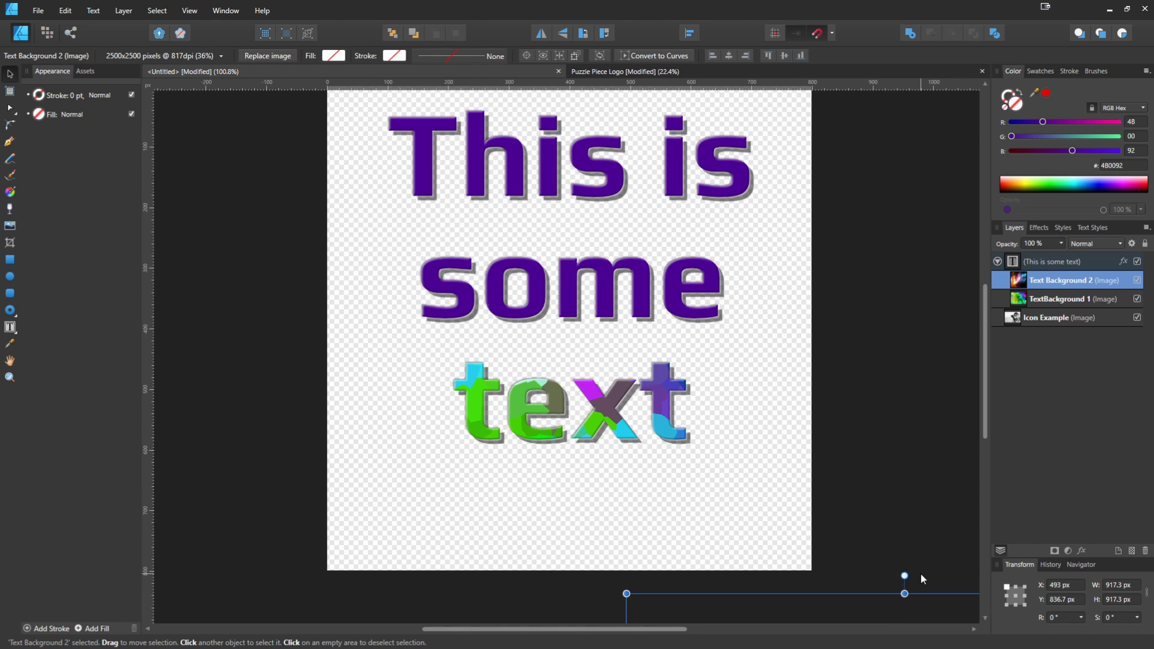
left_click_drag(917, 603, 788, 146)
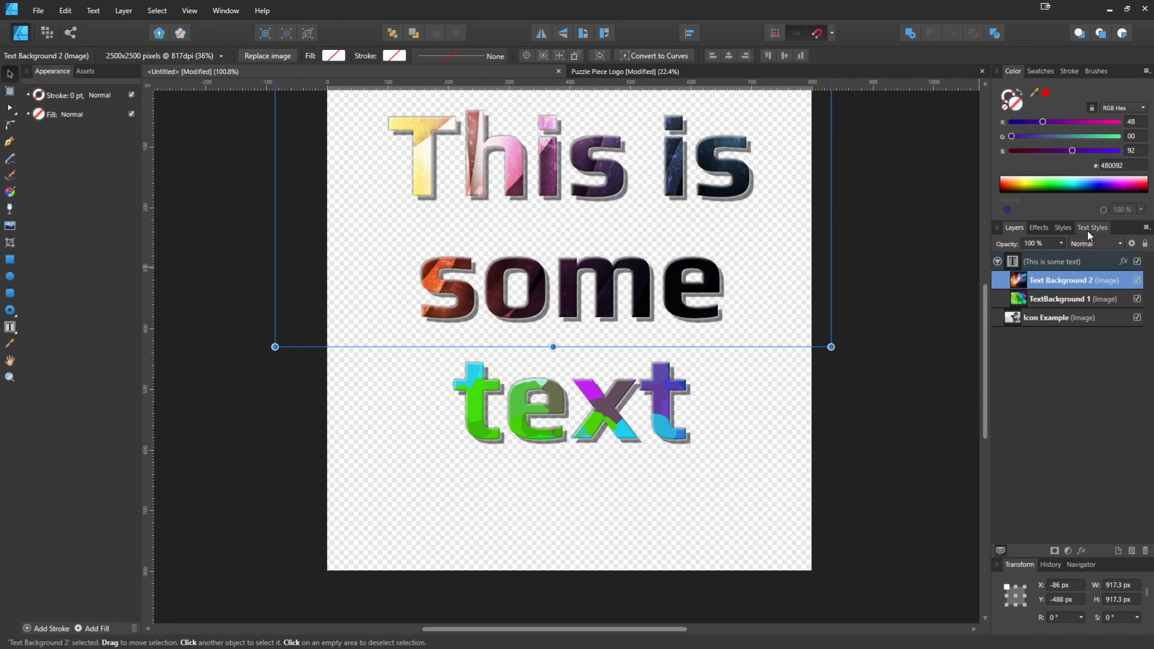
- Shift the nested Text Background 2 image slightly to about X -73 px, Y -480 px
double_click(1057, 282)
key("Return")
mouse_move(395, 229)
left_mouse_down()
mouse_move(647, 239)
mouse_move(807, 214)
mouse_move(806, 114)
mouse_move(401, 252)
mouse_move(392, 239)
left_mouse_up()
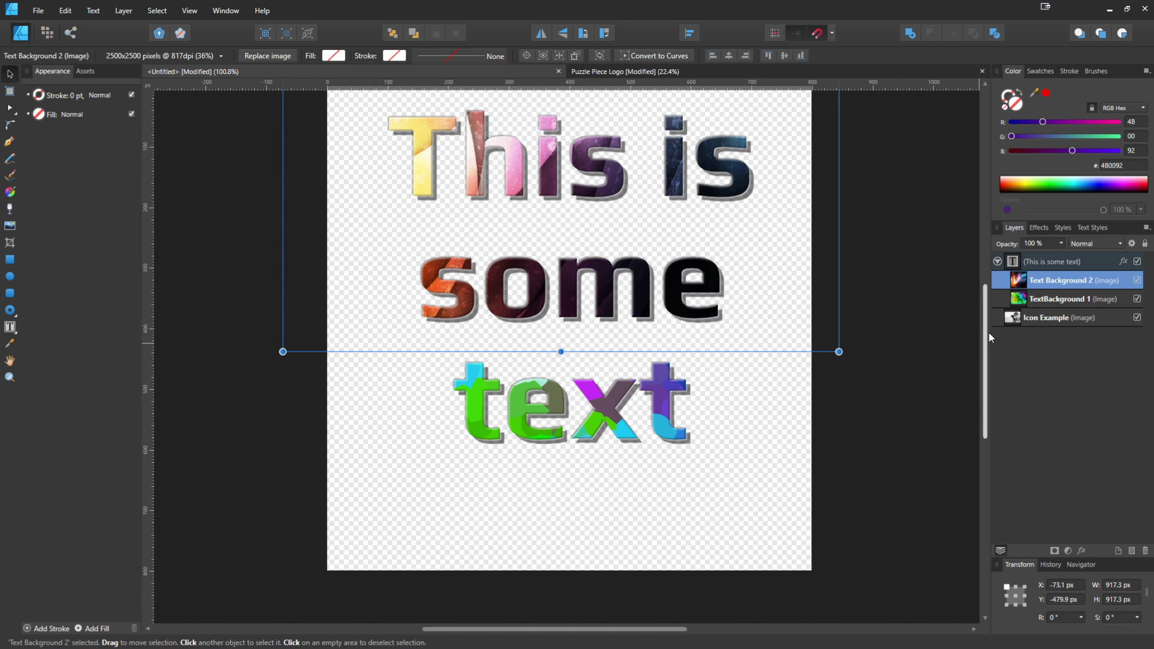
- Move the text with its nested images to about X 82 px, Y 30 px, and resize Text Background 2 inside it
left_click(1035, 260)
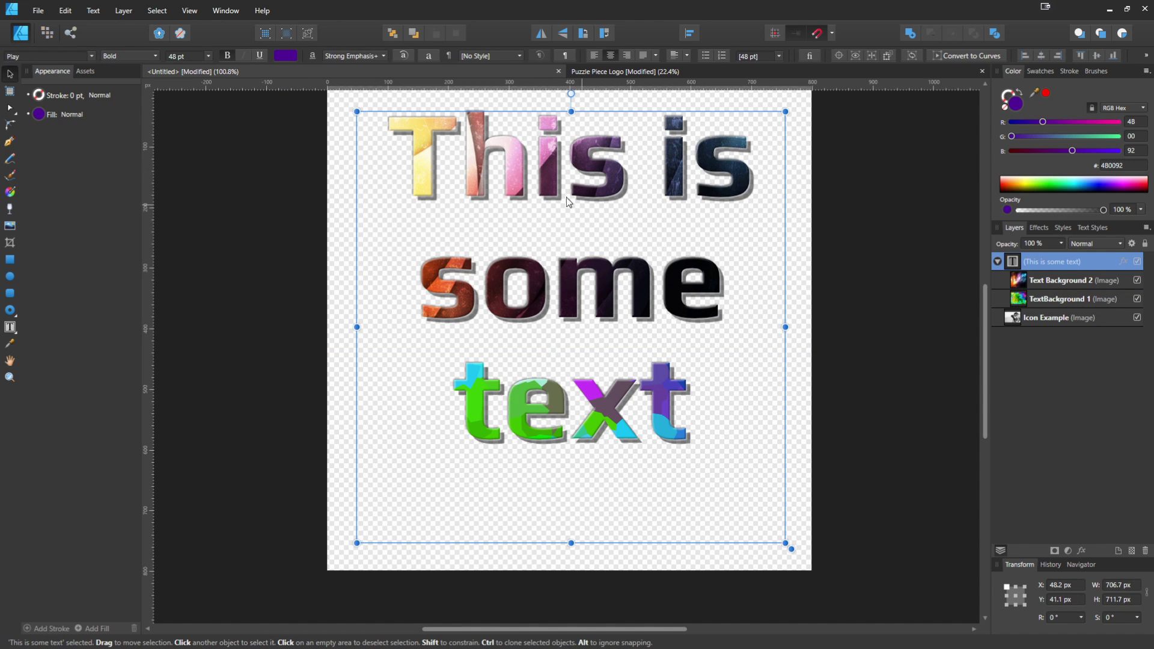
left_click_drag(566, 197, 606, 199)
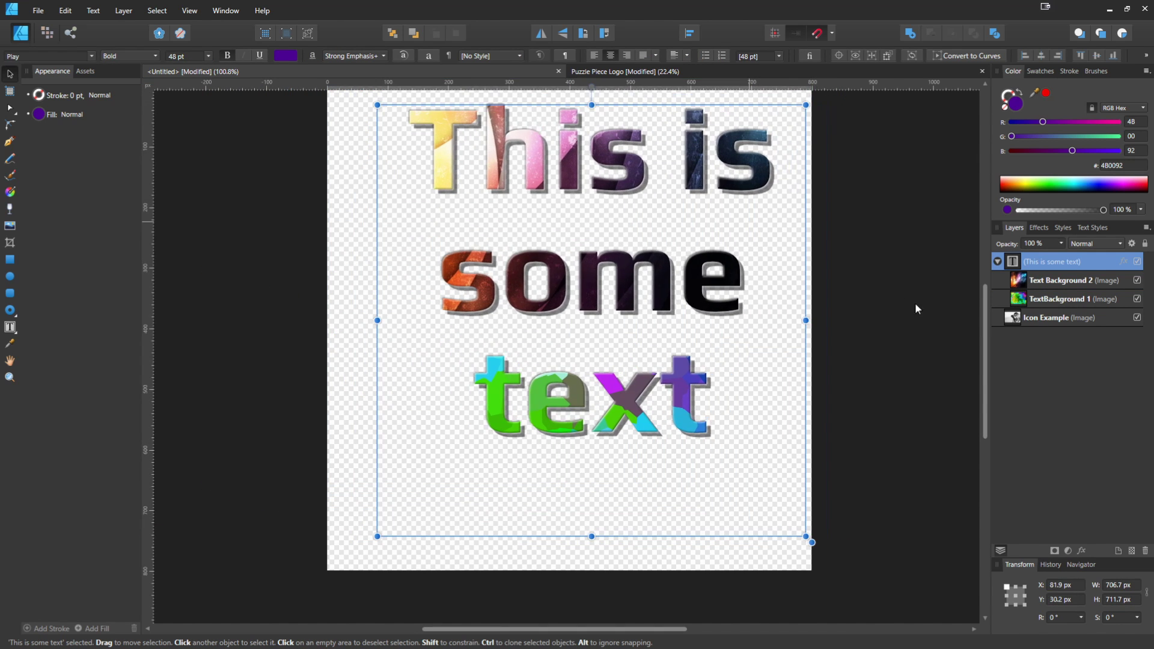
left_click(1064, 283)
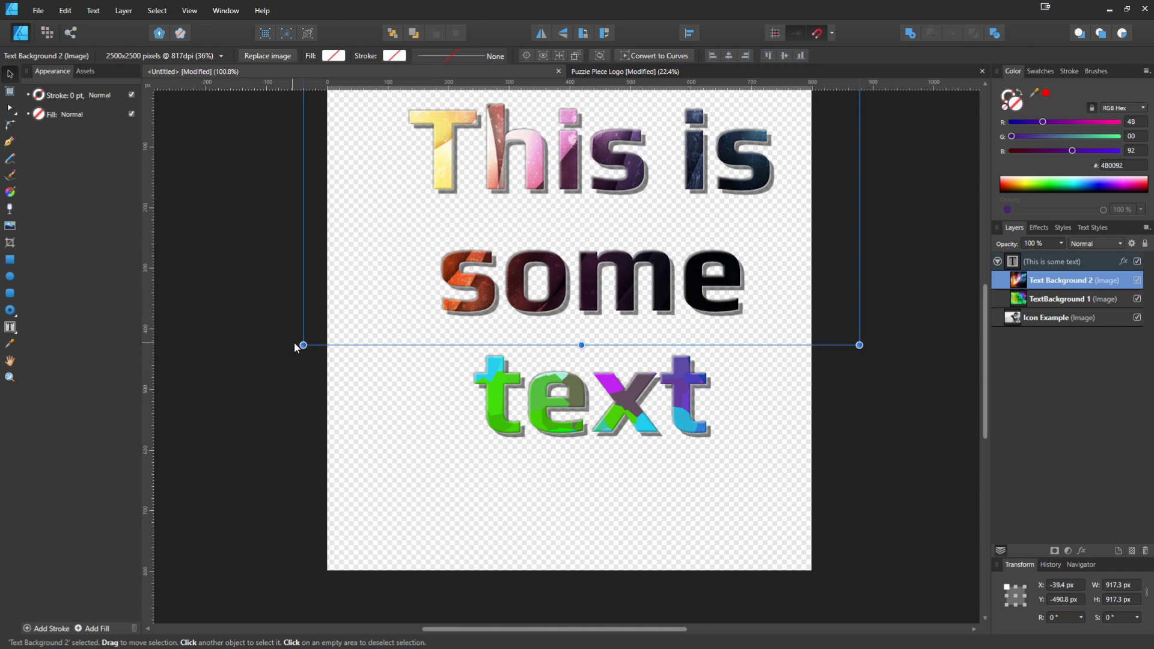
left_click_drag(303, 345, 282, 404)
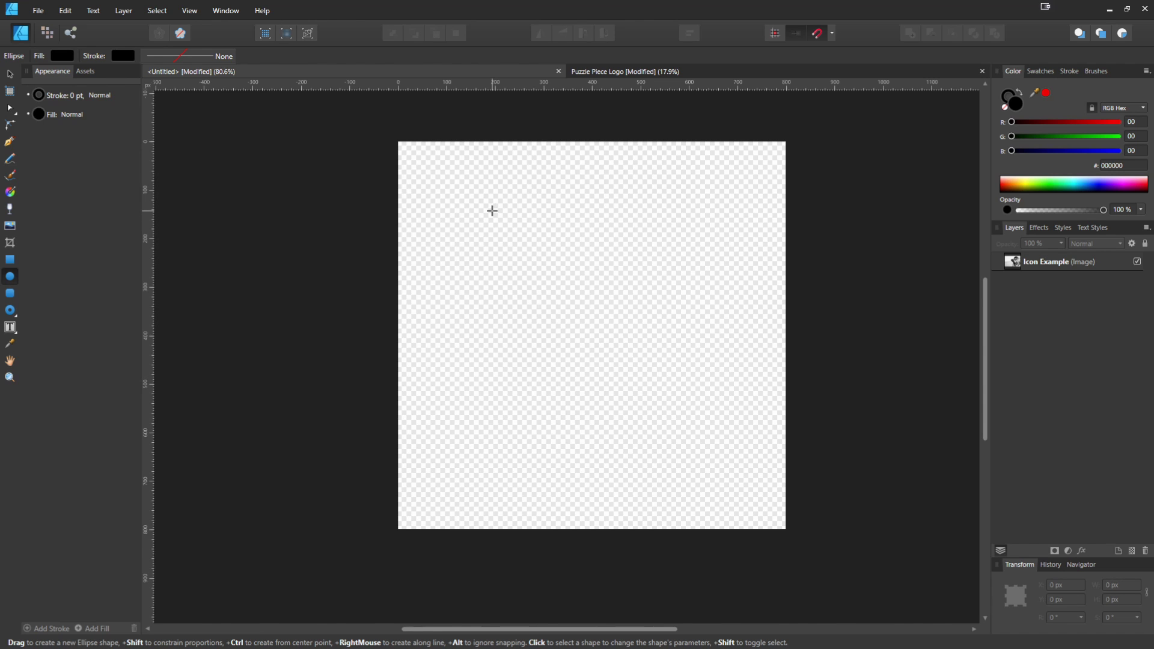
- Draw a black circle, centre it against the page's upper edge, and scale it to fill the 800 × 800 px page
left_click_drag(446, 187, 767, 494)
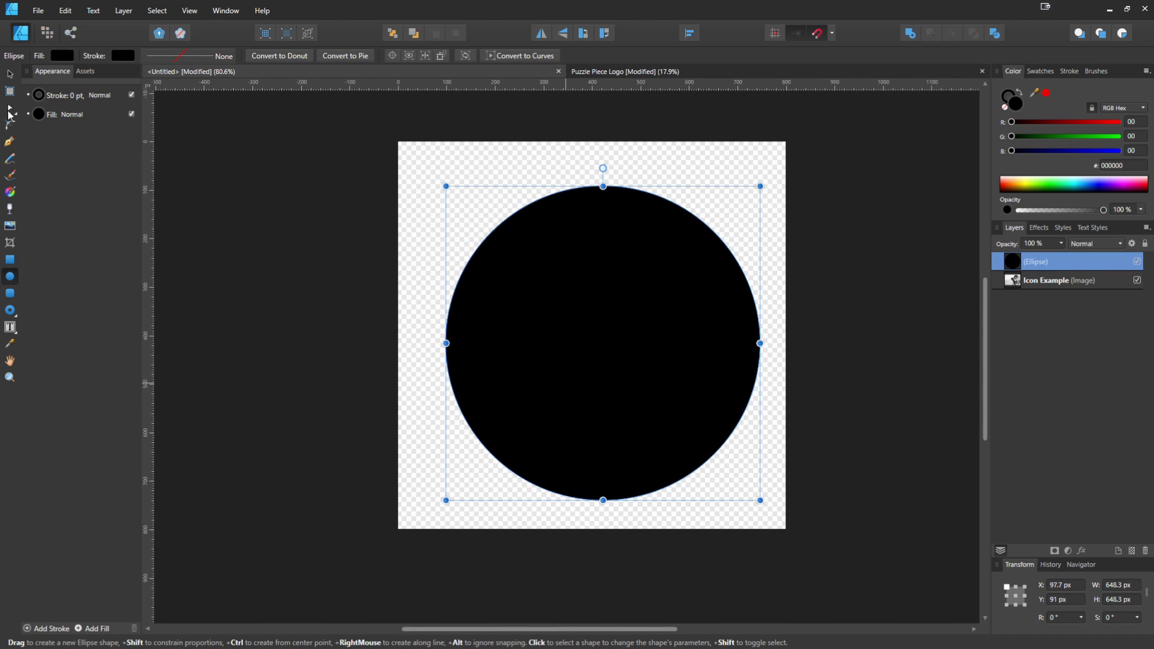
left_click(9, 74)
left_click_drag(617, 280, 608, 231)
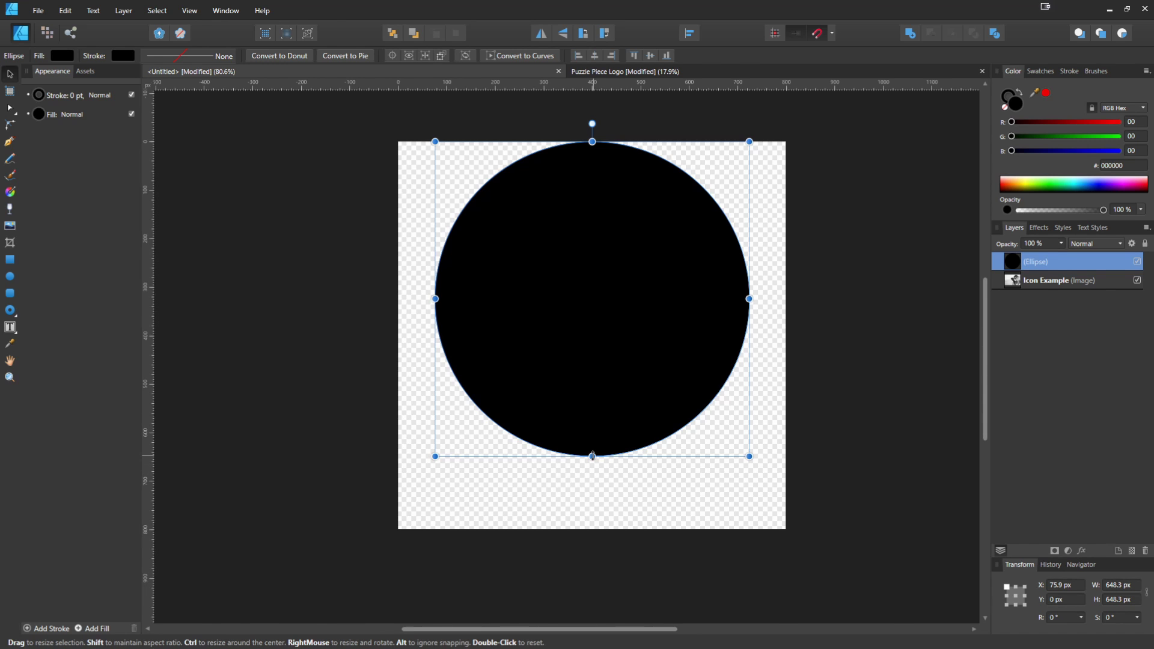
left_click_drag(592, 457, 593, 529)
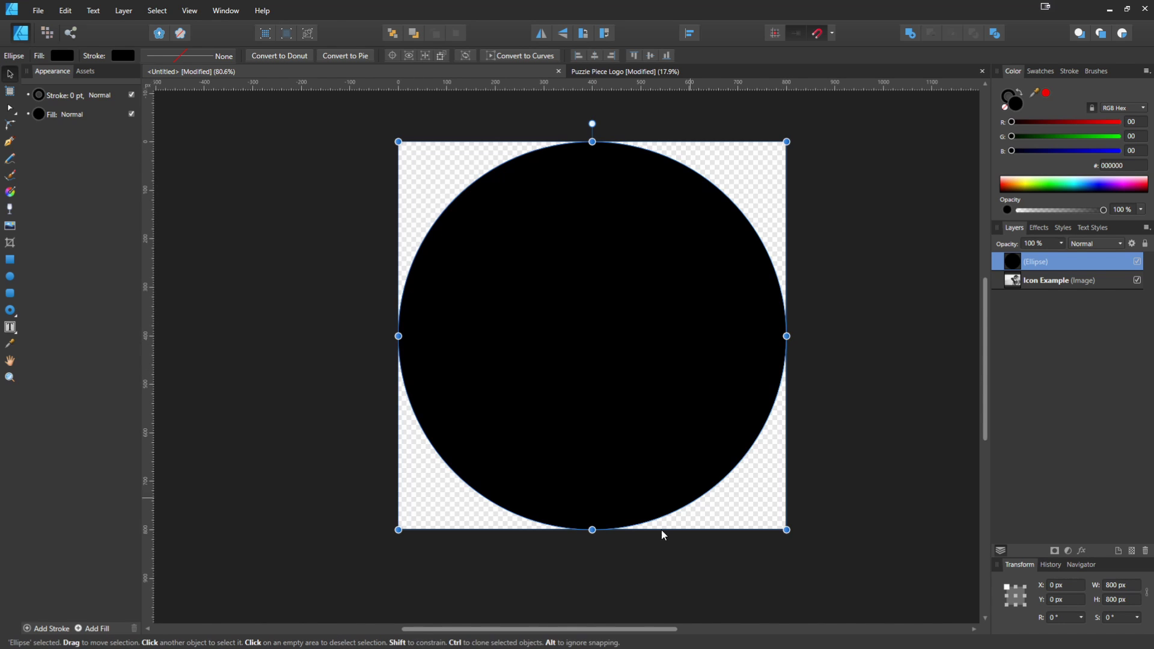
- Clip the Icon Example photo inside the circle and place it at about X -518 px, Y 0 px to cover the circle
left_click(1047, 281)
left_click_drag(302, 562, 634, 257)
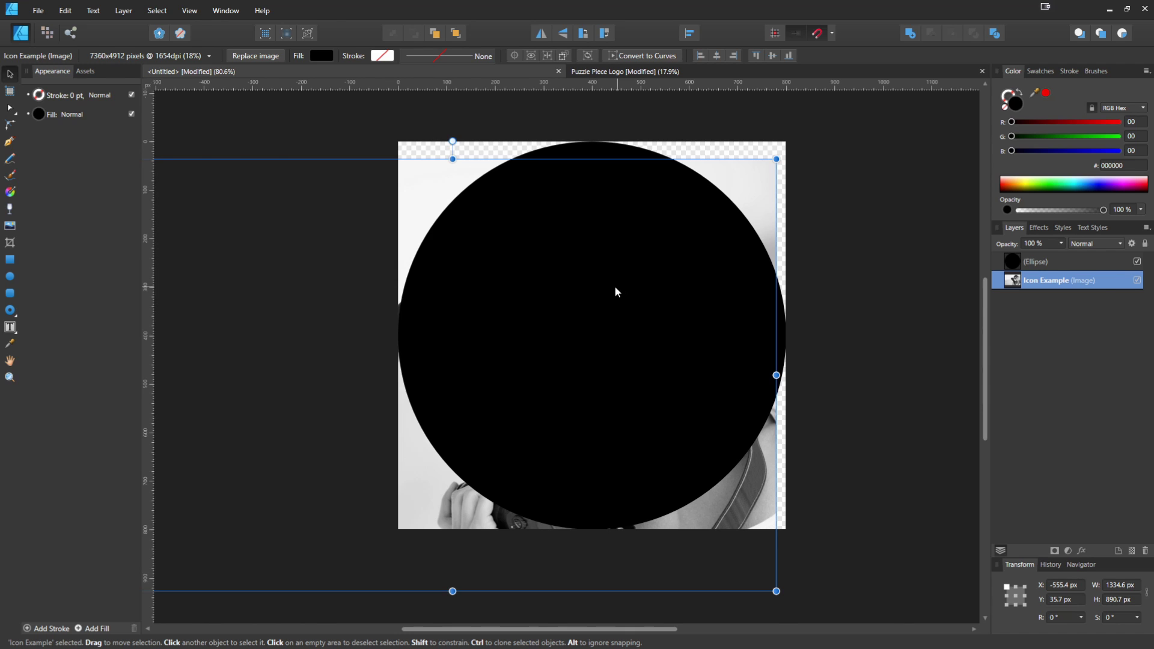
left_click_drag(1031, 279, 1025, 269)
left_click(998, 262)
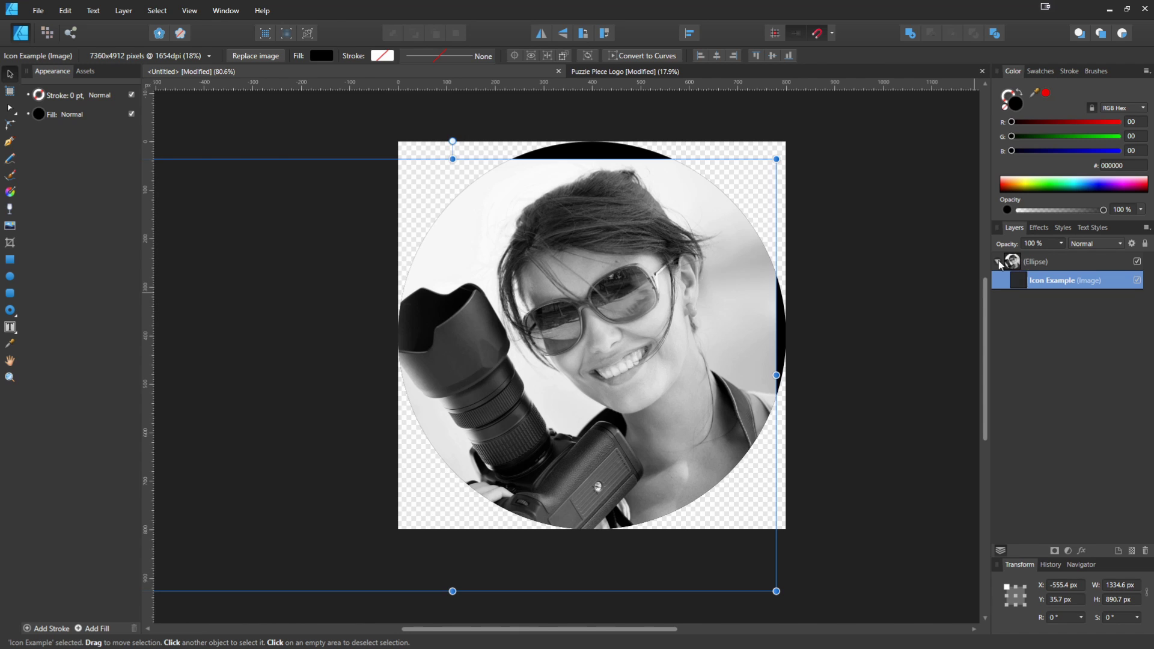
left_click_drag(664, 391, 695, 373)
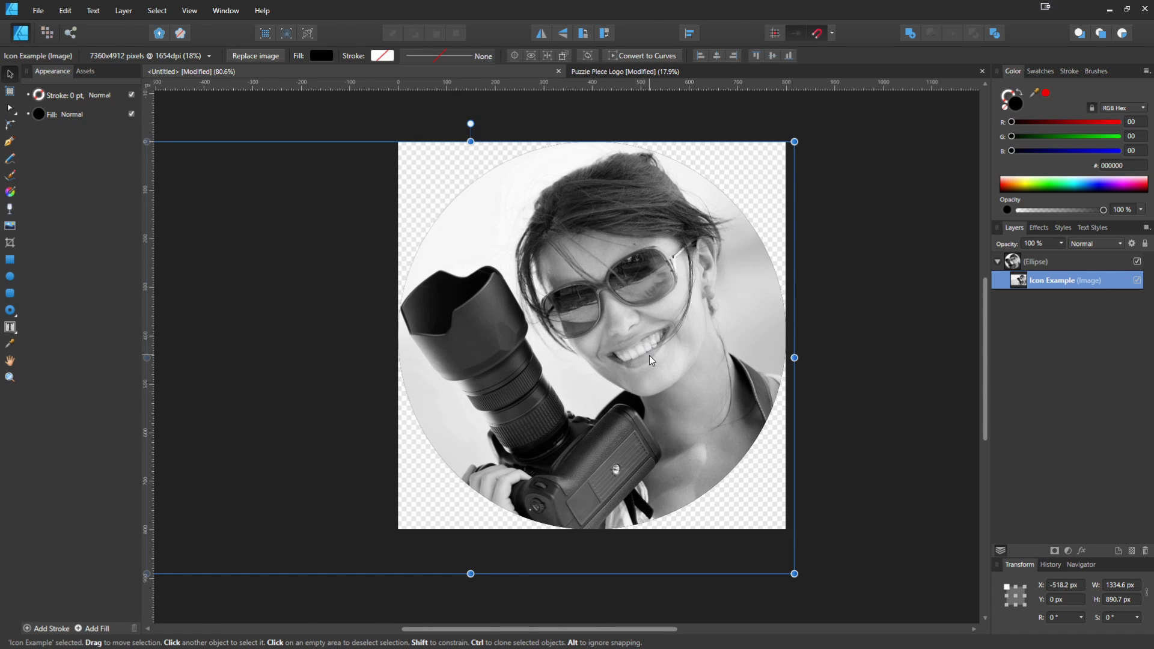
left_click(781, 71)
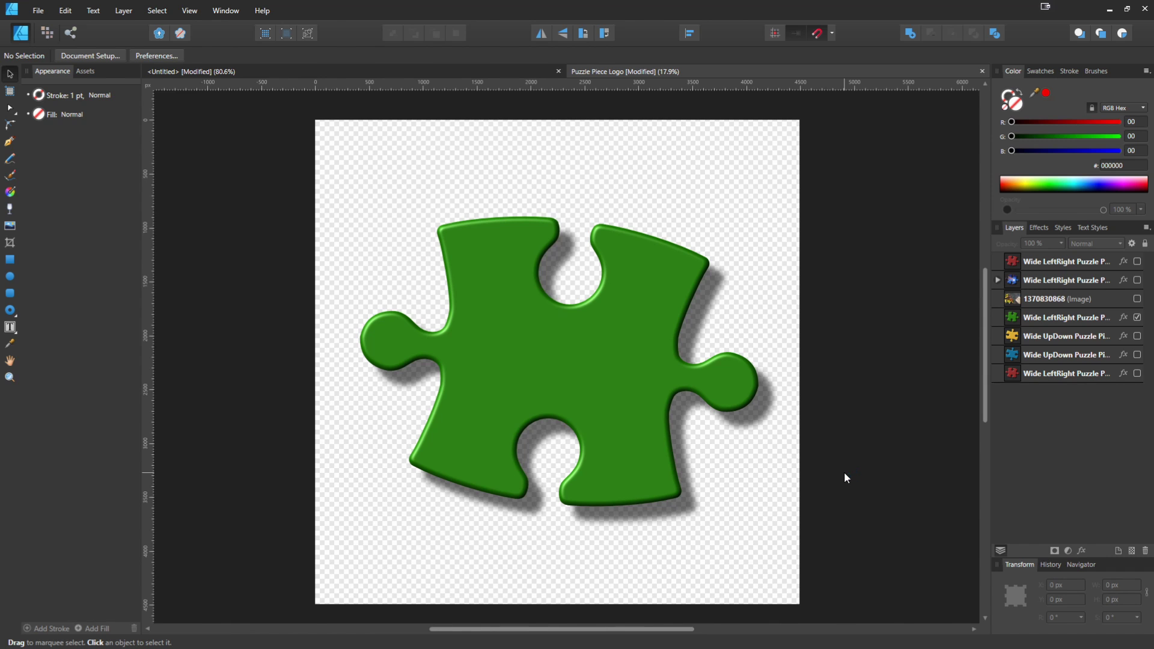
left_click(1030, 300)
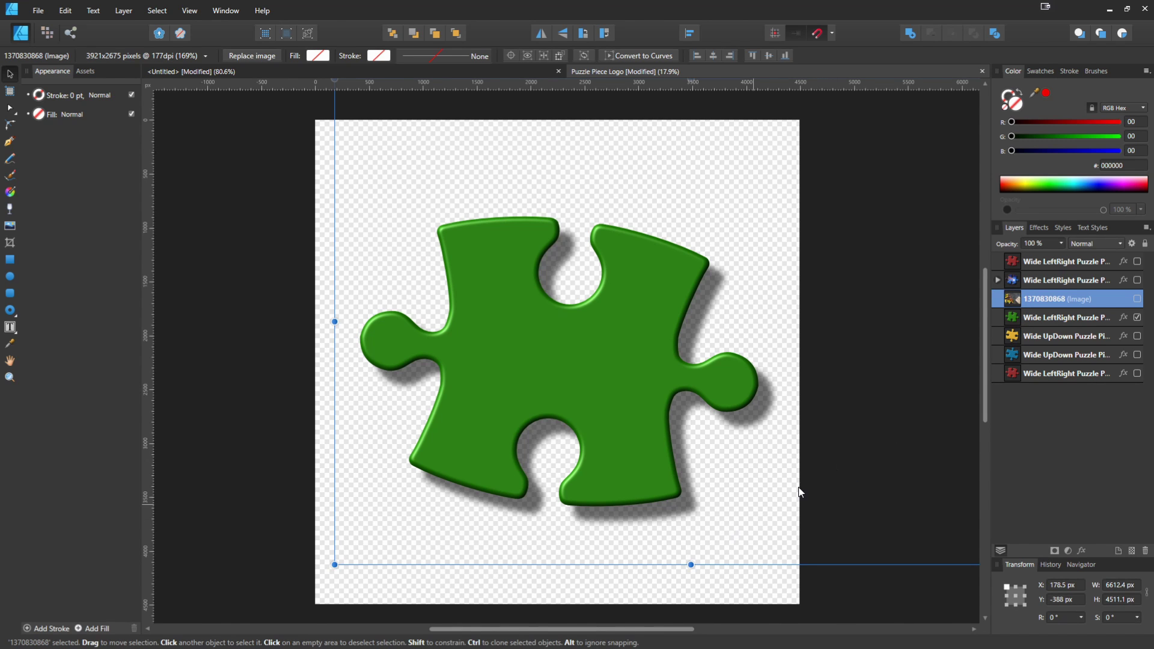
left_click(1136, 299)
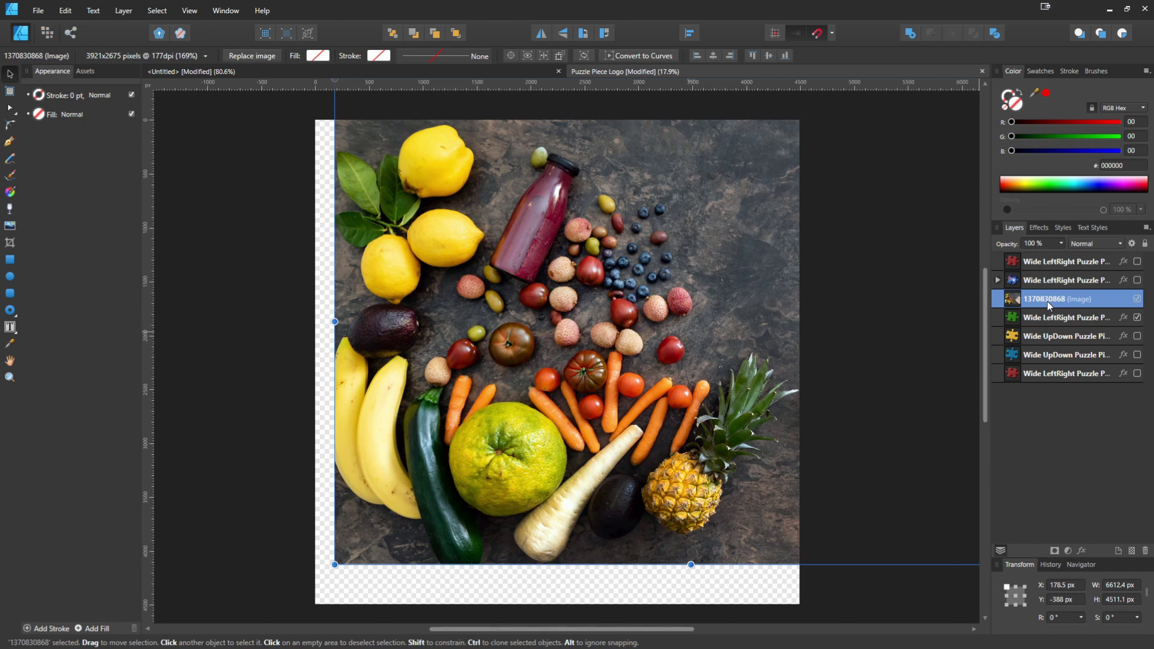
left_click_drag(1049, 306, 1030, 329)
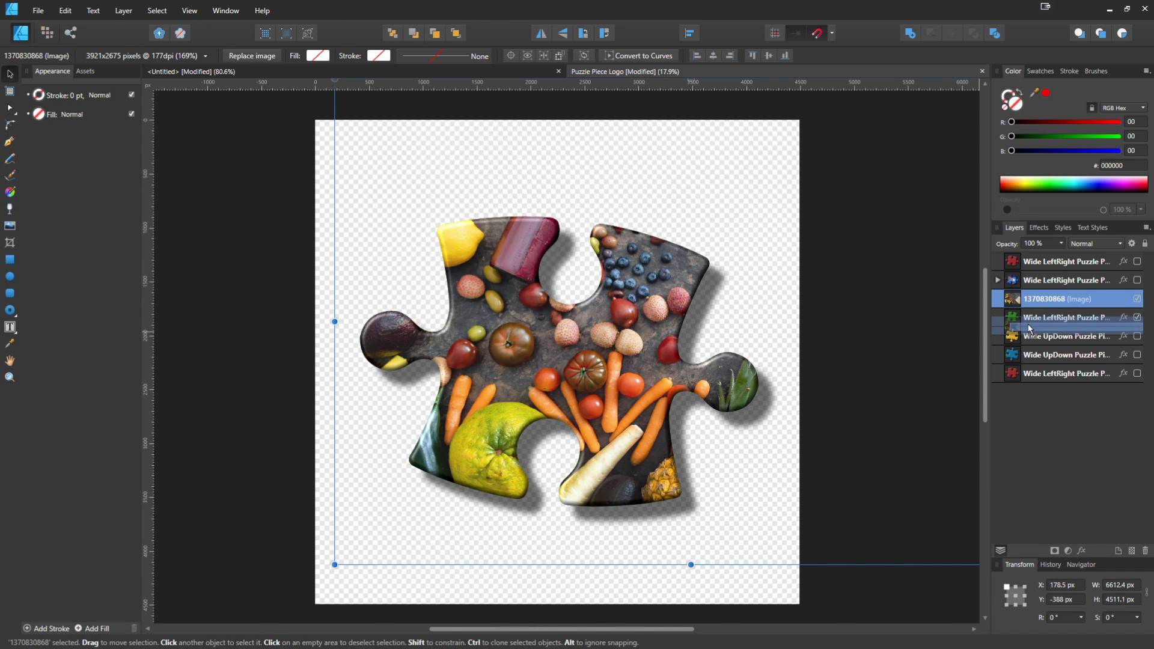
left_click_drag(1030, 329, 1032, 329)
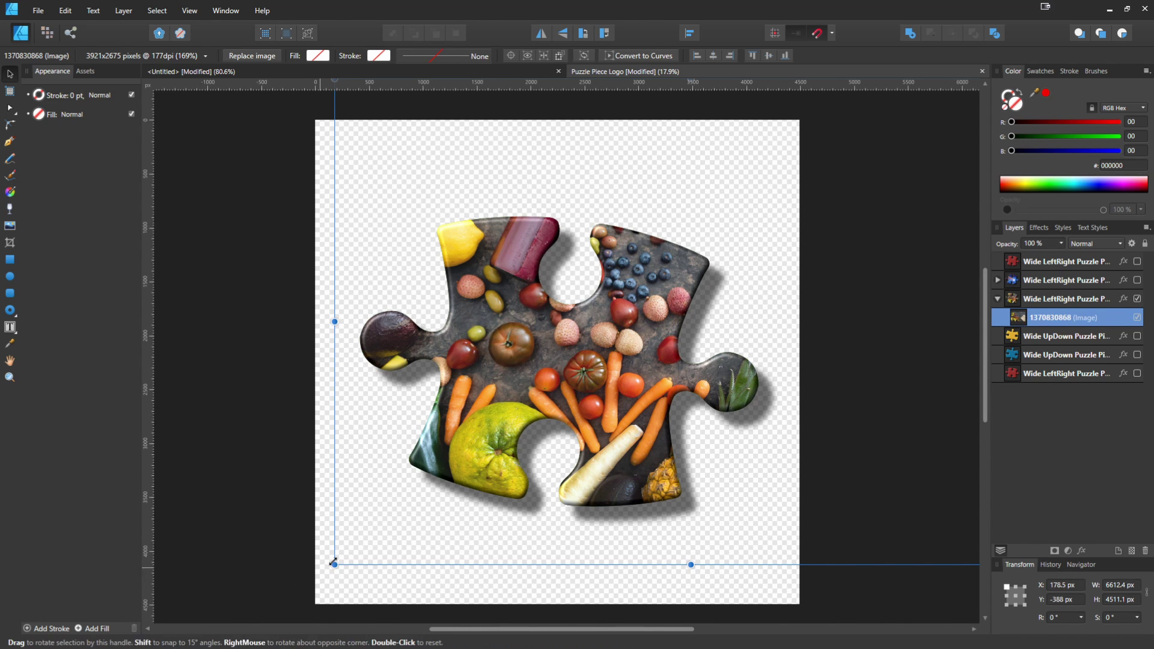
left_click_drag(335, 564, 132, 648)
left_click_drag(374, 407, 535, 347)
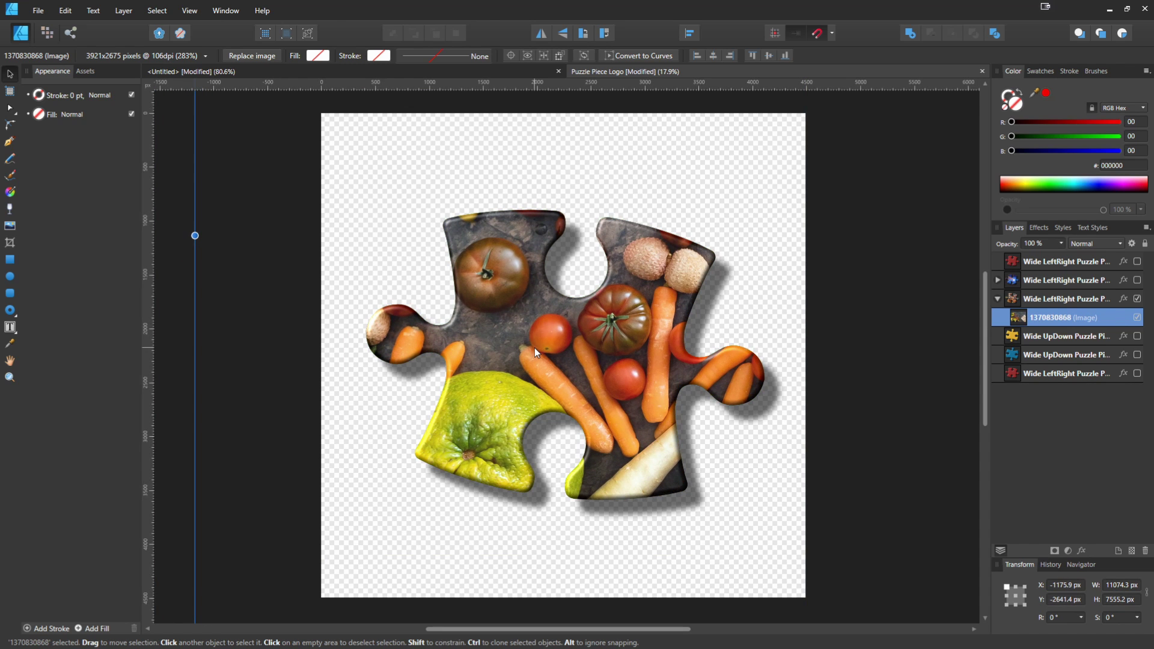